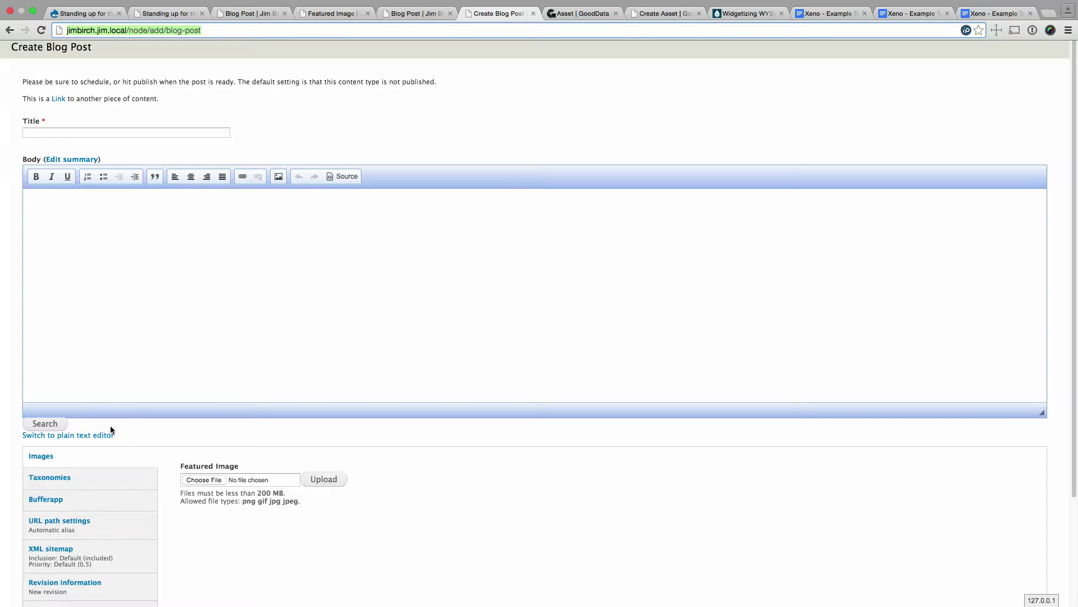
Step: Look over the Create Blog Post form from the title and body fields down to the settings sections and save options
scroll(158, 424, down, 5)
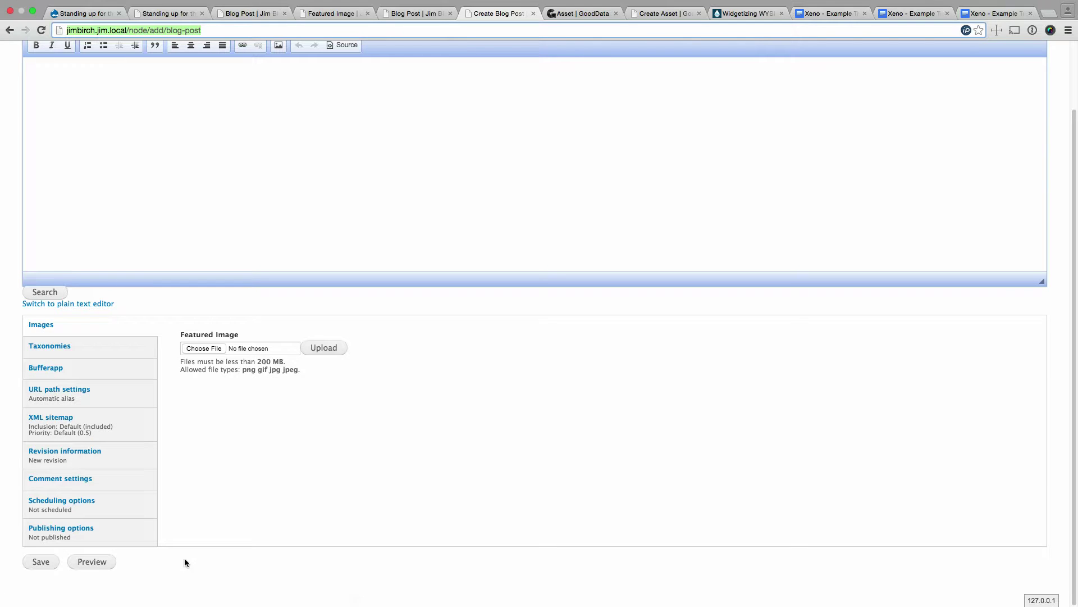
key(ctrl+Up)
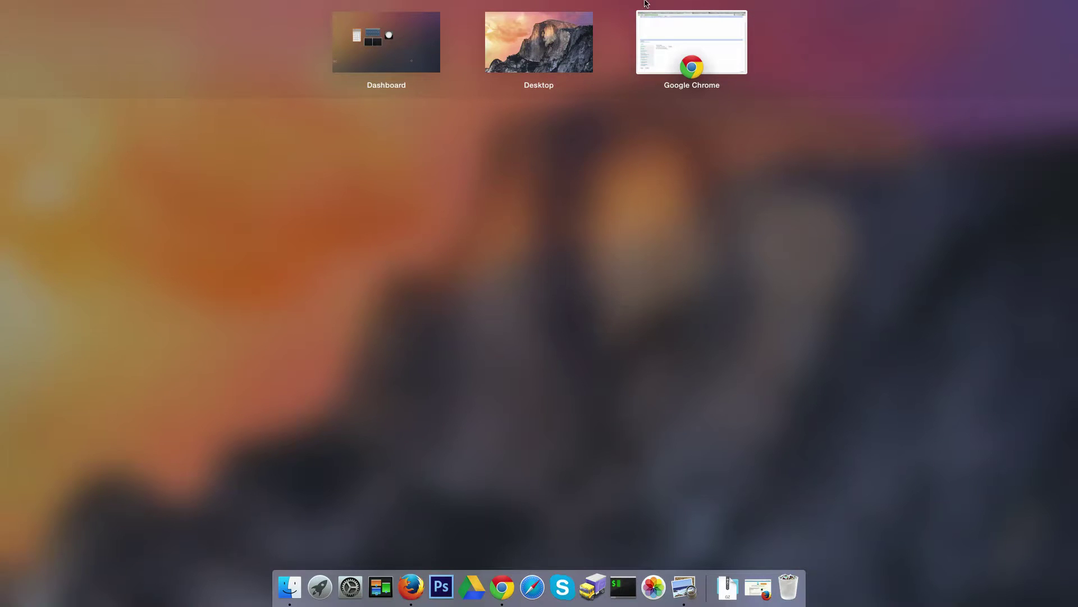
click(667, 34)
scroll(360, 291, up, 5)
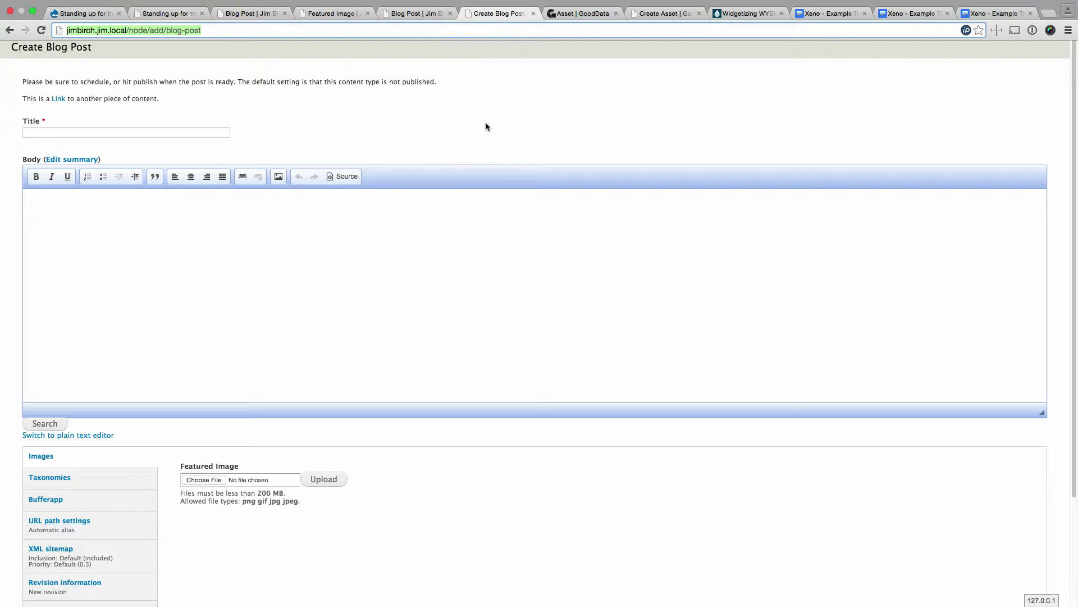
Step: Return to the presentation slides and advance by one slide
click(162, 27)
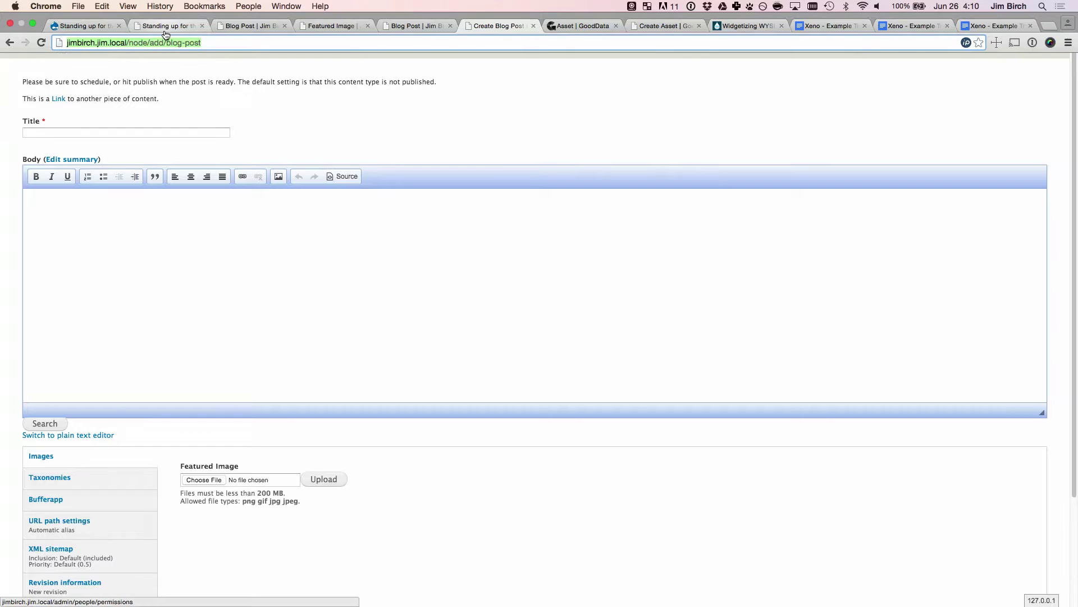
key(Right)
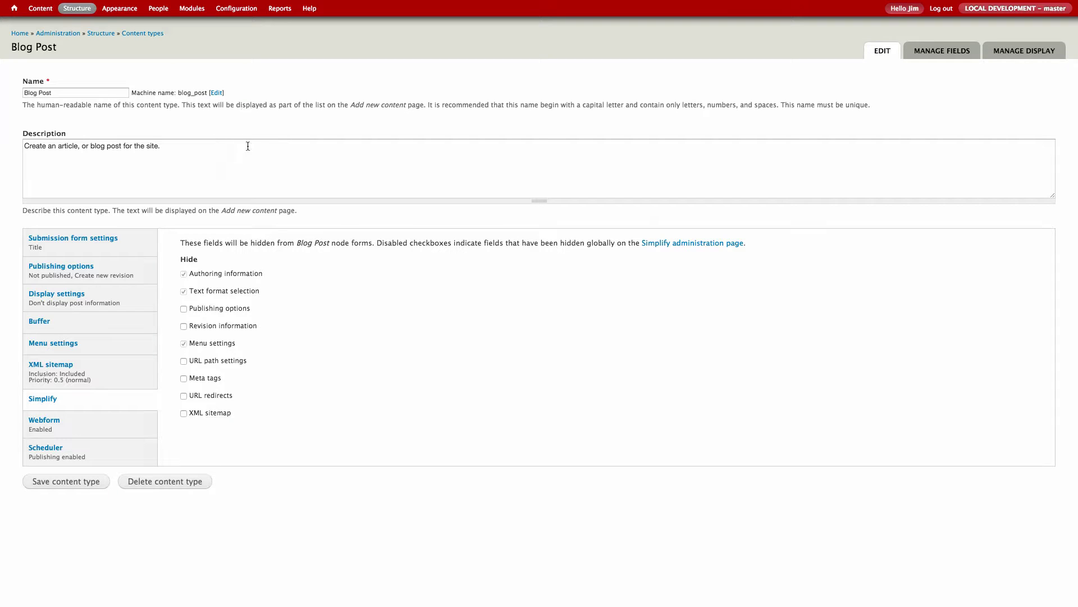
Step: Open the field list of the Asset content type and survey it from the first field to the field group settings
mouse_move(375, 26)
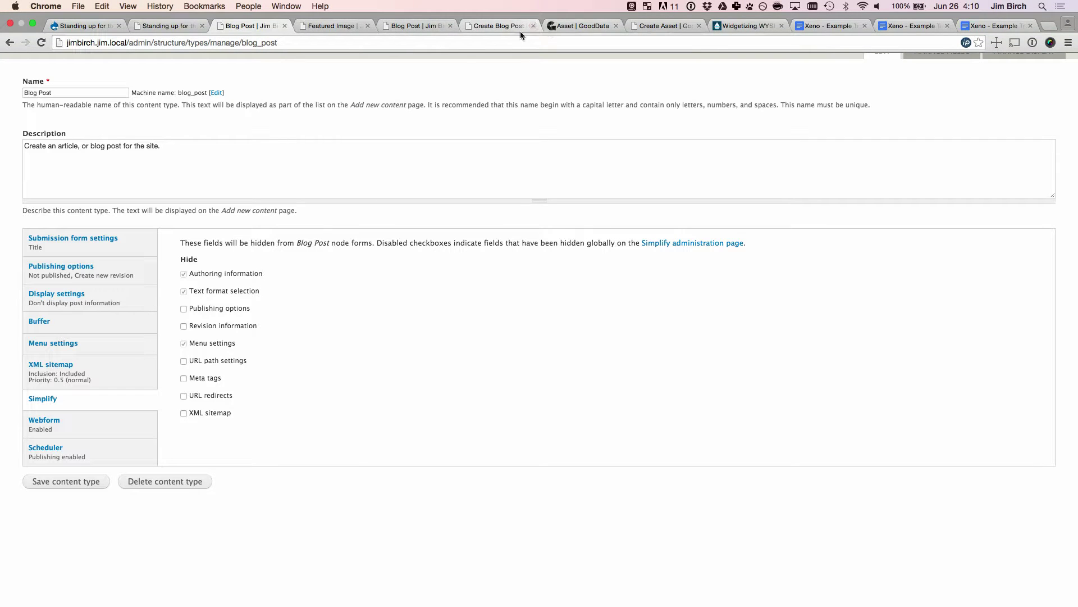
click(567, 27)
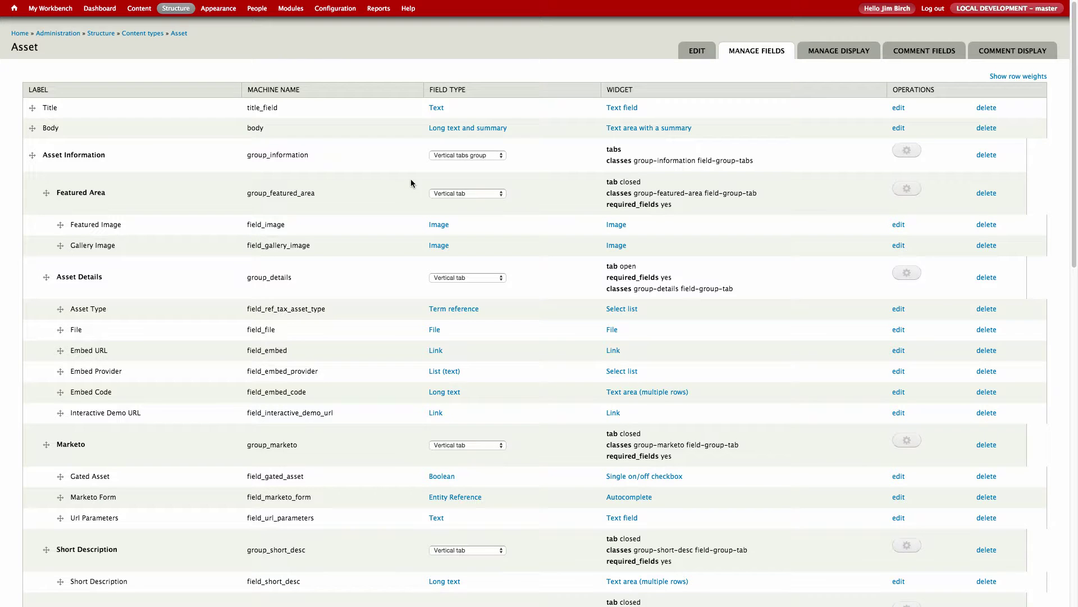
scroll(376, 183, down, 8)
scroll(376, 183, down, 7)
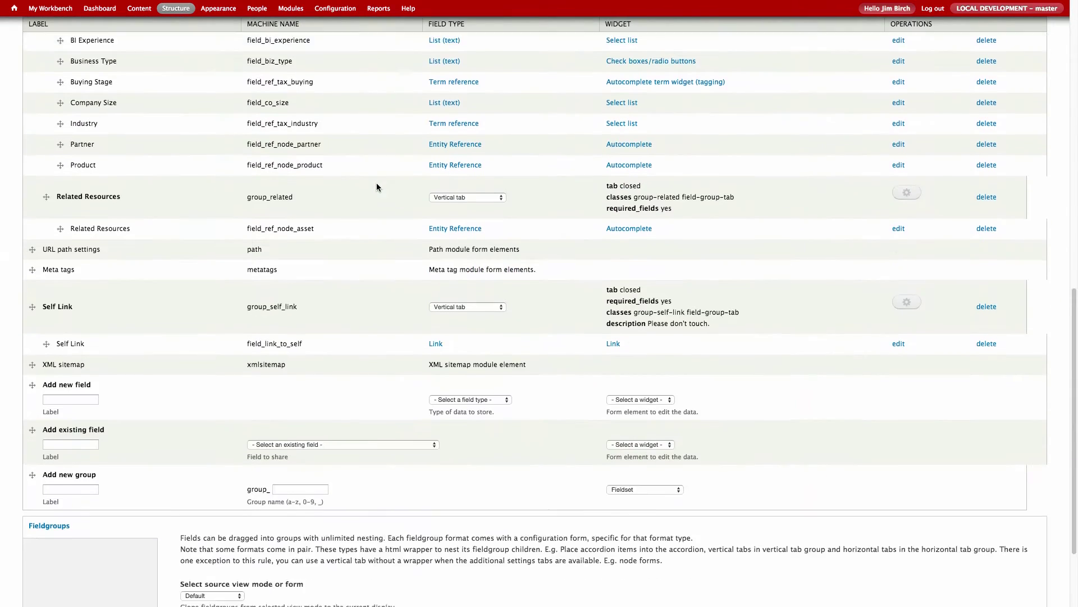
scroll(376, 183, up, 2)
scroll(376, 183, up, 15)
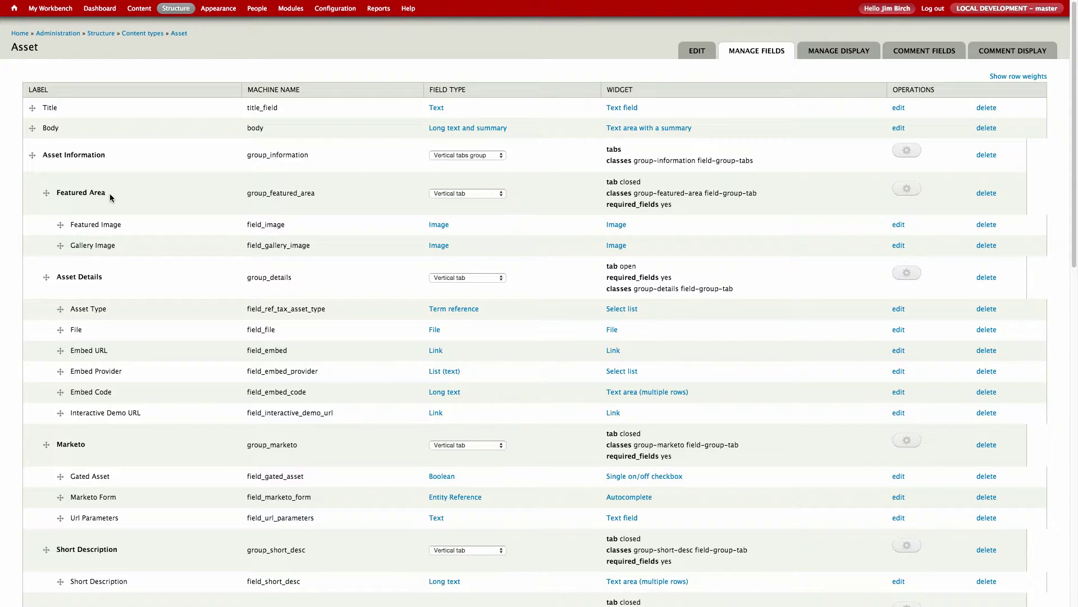
Step: Examine the Asset field groups in order: Featured Area, Asset Details, Marketo, Short Description, Segmentation and Related Resources
scroll(110, 193, down, 5)
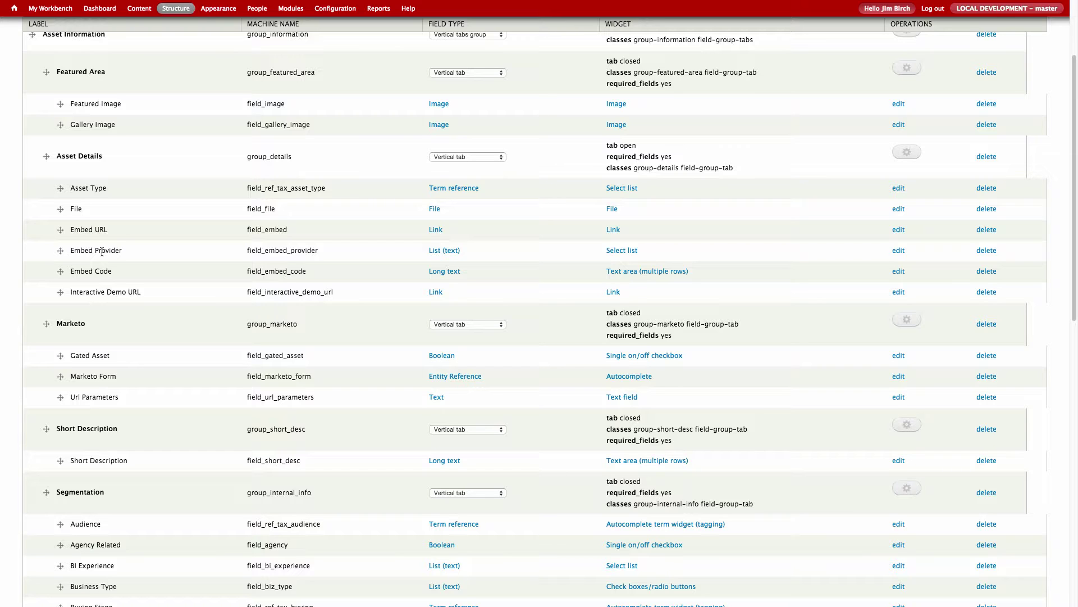
scroll(133, 278, down, 1)
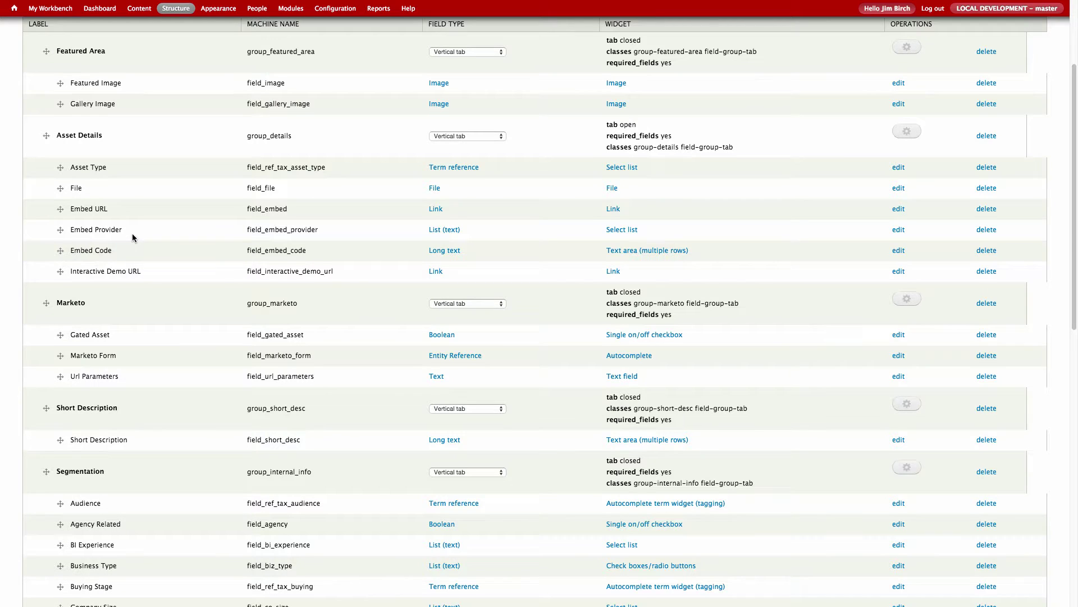
scroll(133, 234, down, 4)
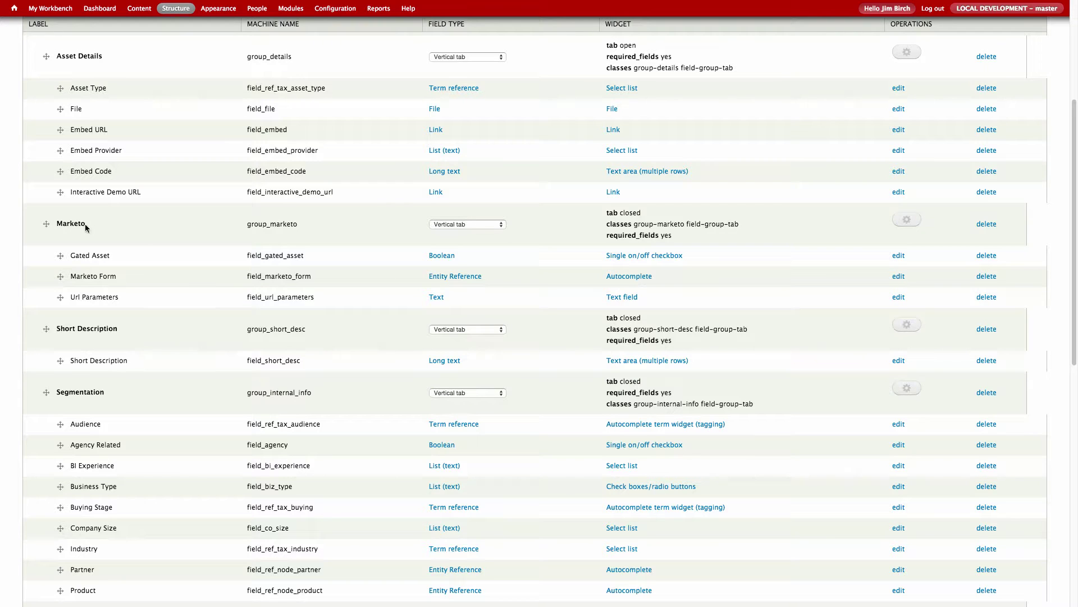
scroll(88, 228, down, 1)
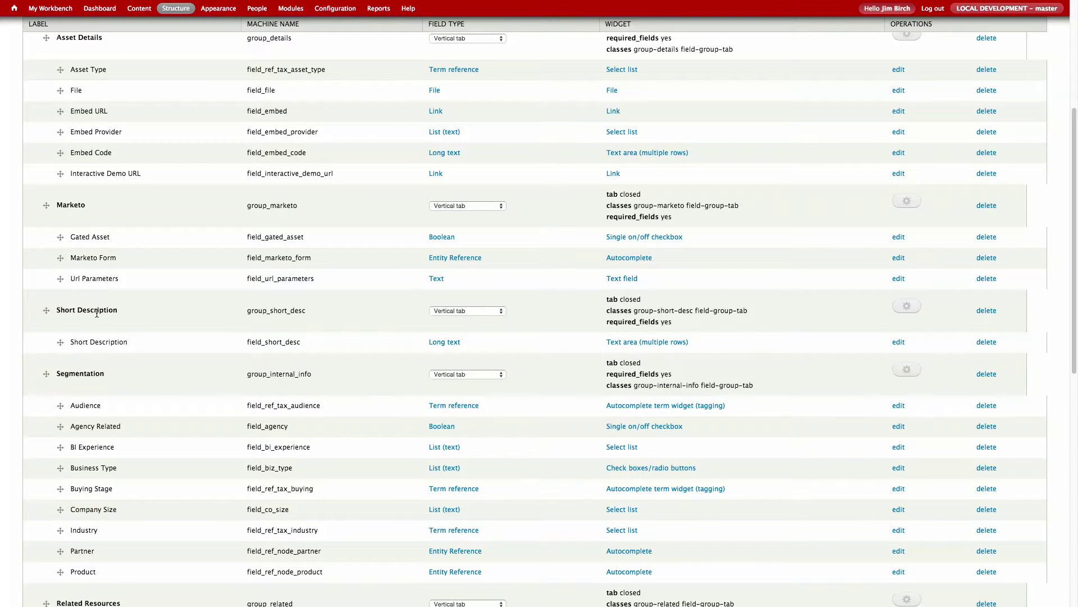
scroll(96, 290, down, 4)
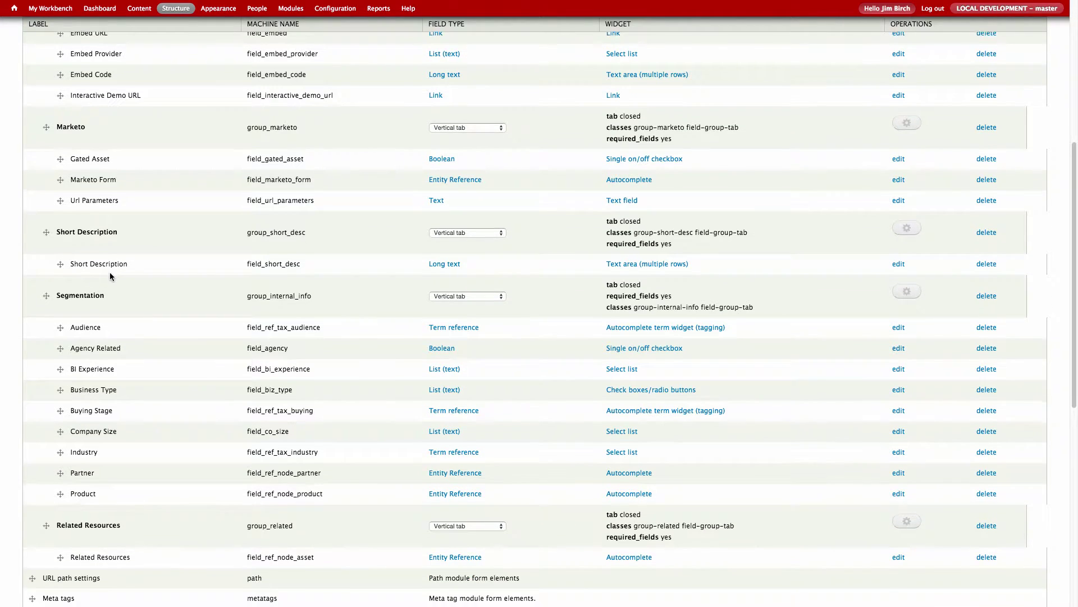
scroll(110, 276, down, 2)
scroll(109, 271, down, 2)
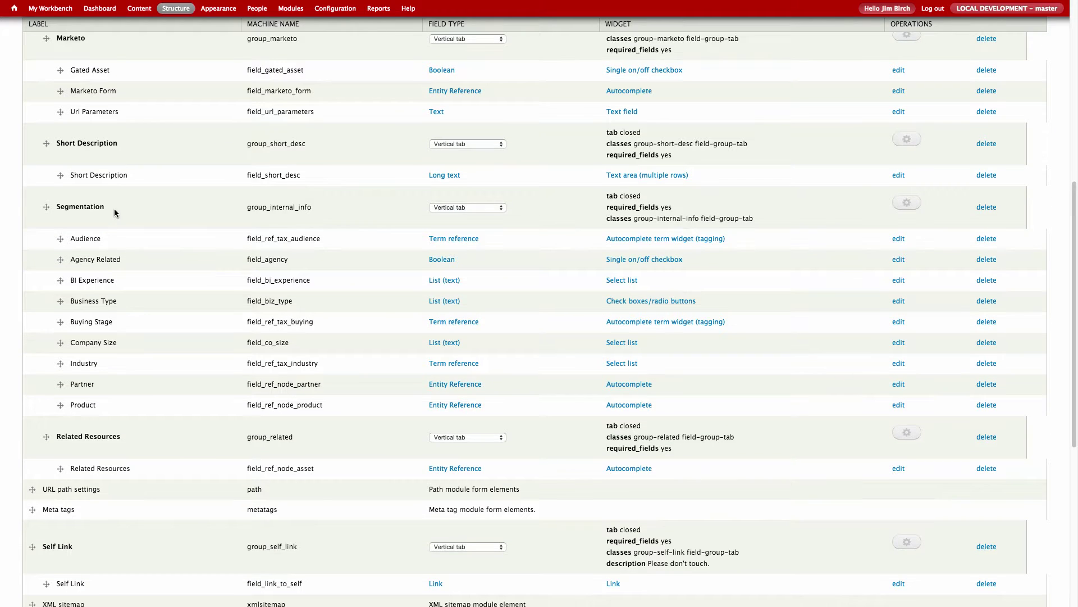
scroll(107, 183, down, 3)
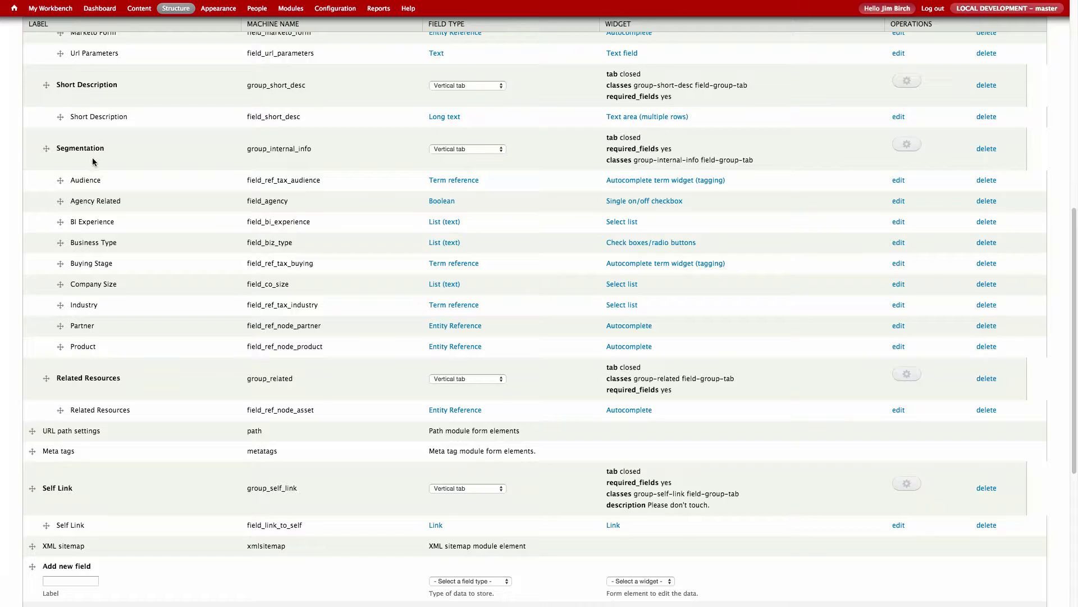
scroll(94, 163, down, 1)
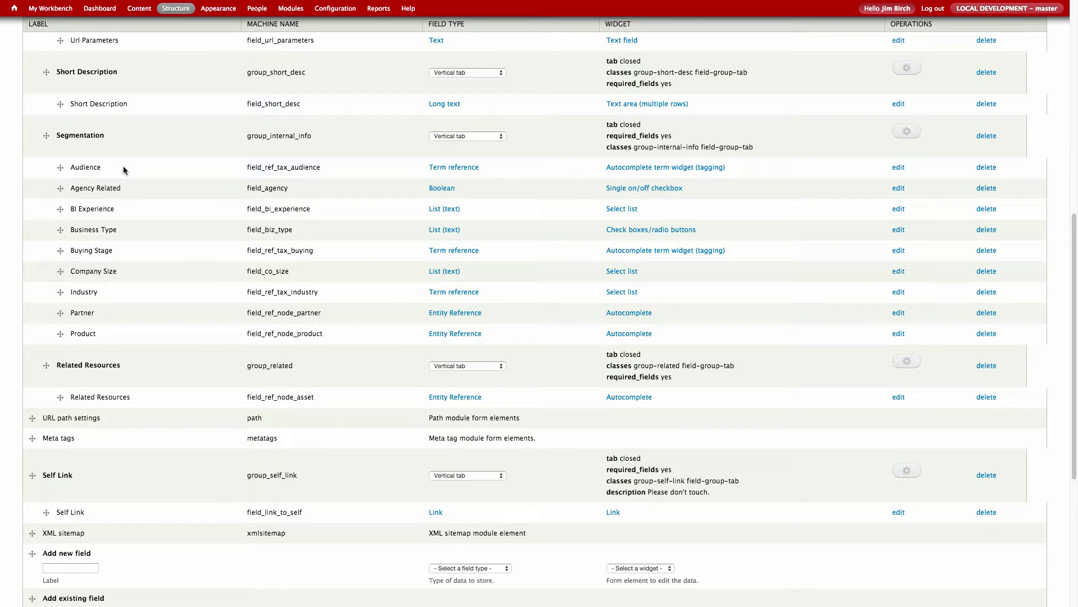
scroll(123, 166, down, 3)
scroll(107, 213, down, 8)
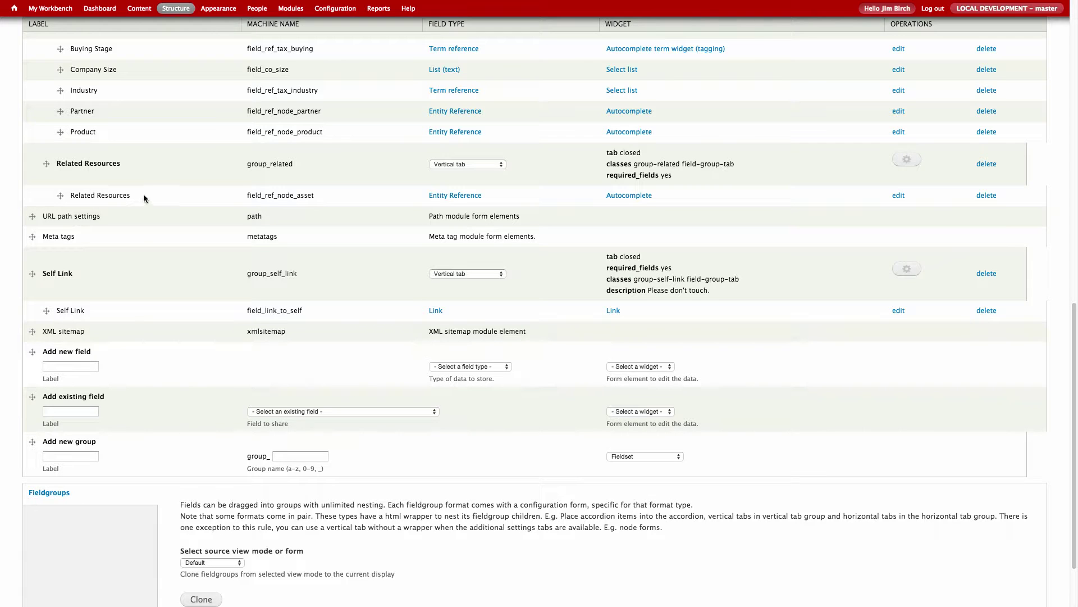
scroll(150, 198, up, 1)
scroll(152, 198, up, 1)
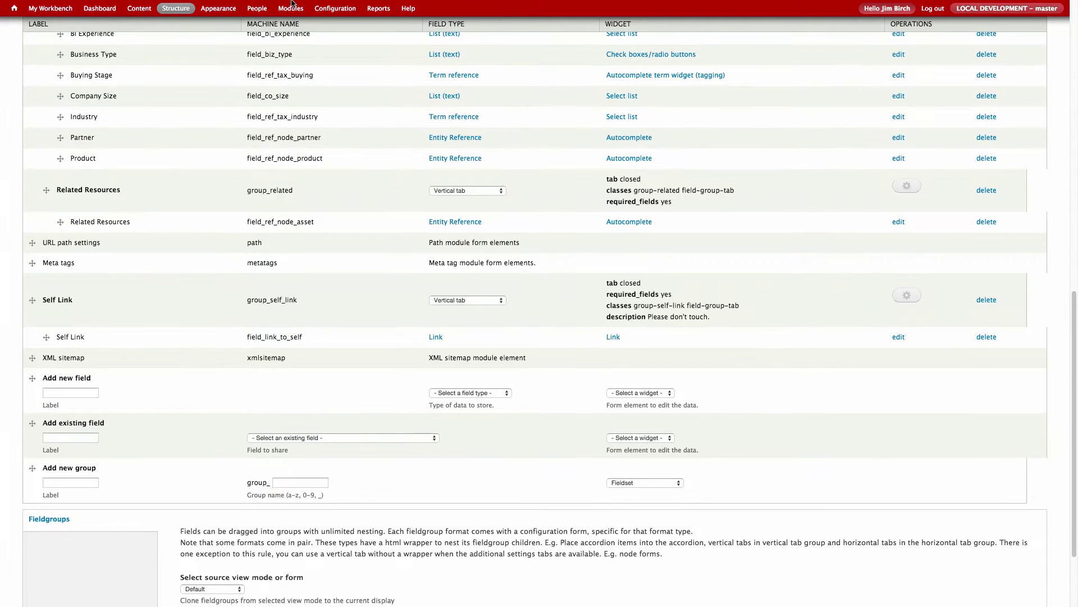
Step: Open the Create Asset form and look through its Asset Details fields
mouse_move(294, 5)
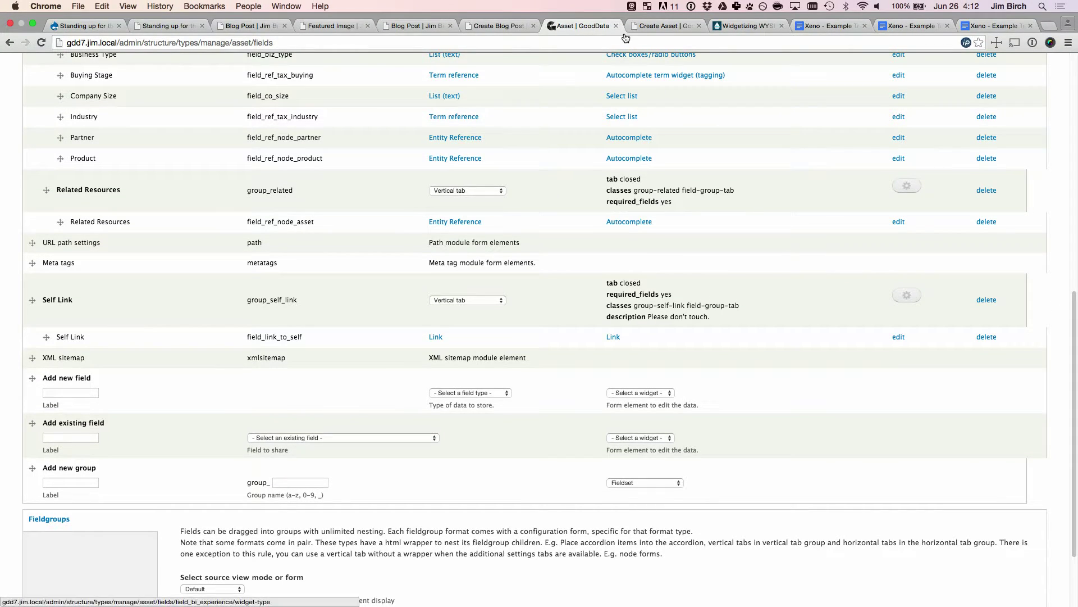
click(647, 27)
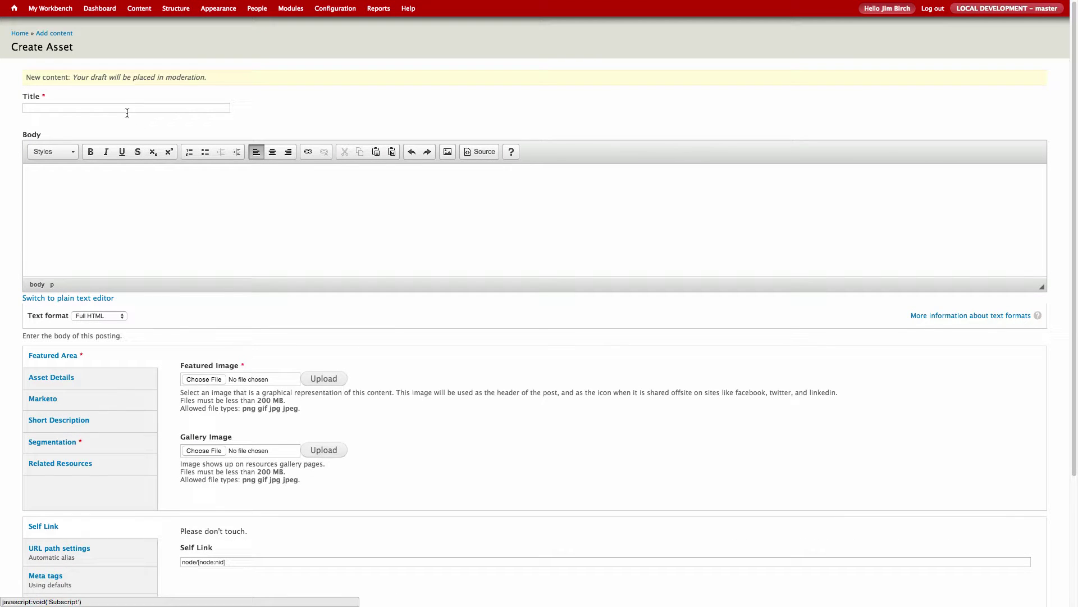
scroll(123, 188, down, 3)
scroll(122, 191, down, 1)
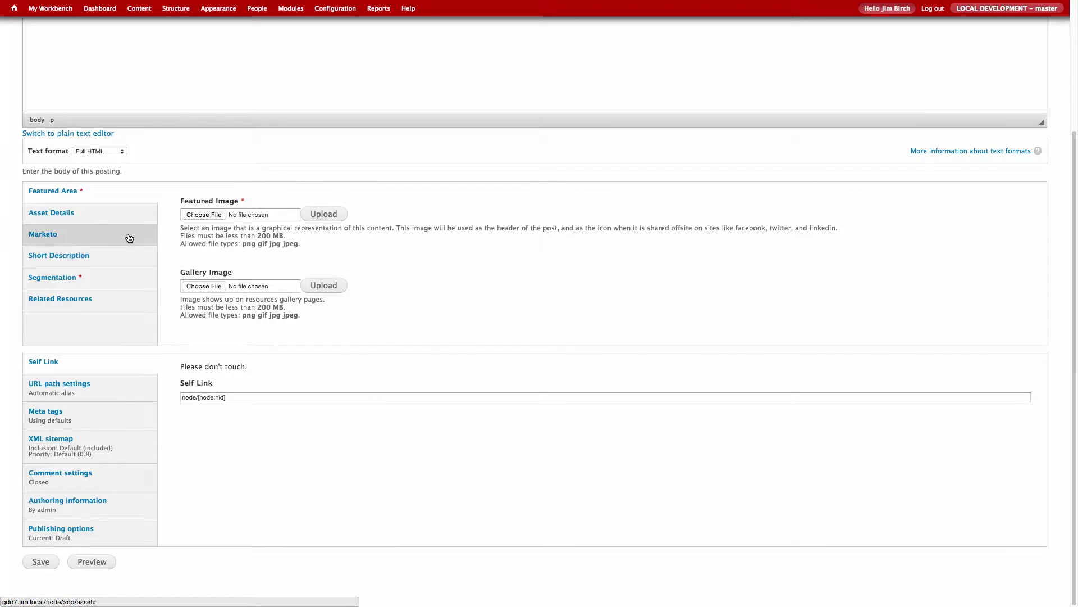
click(120, 217)
scroll(169, 242, down, 7)
scroll(170, 243, up, 5)
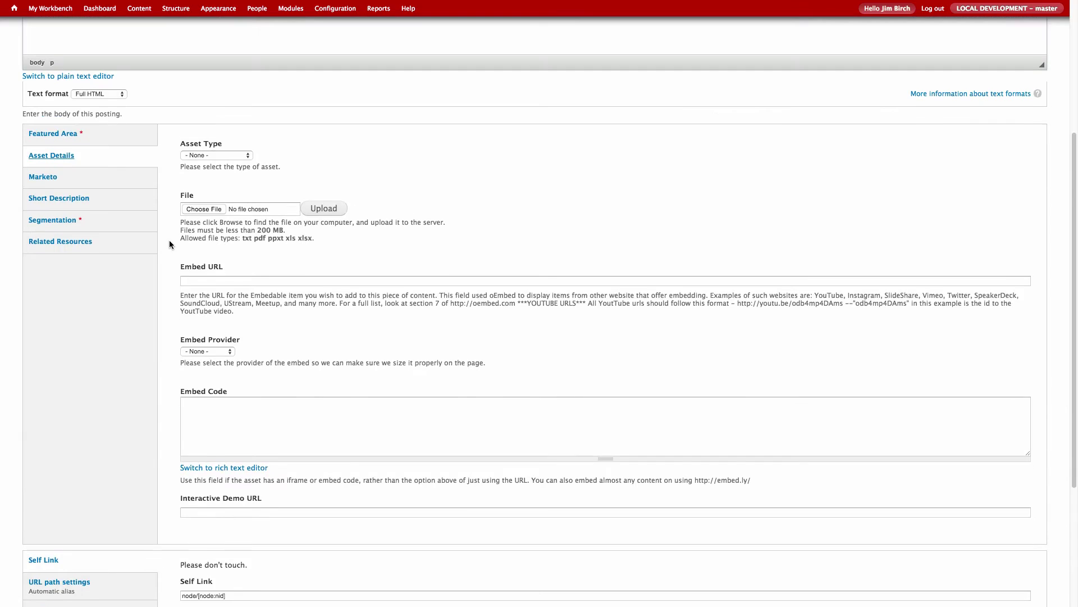
Step: View the Marketo, Short Description, Segmentation and Related Resources sections of the Create Asset form
click(96, 176)
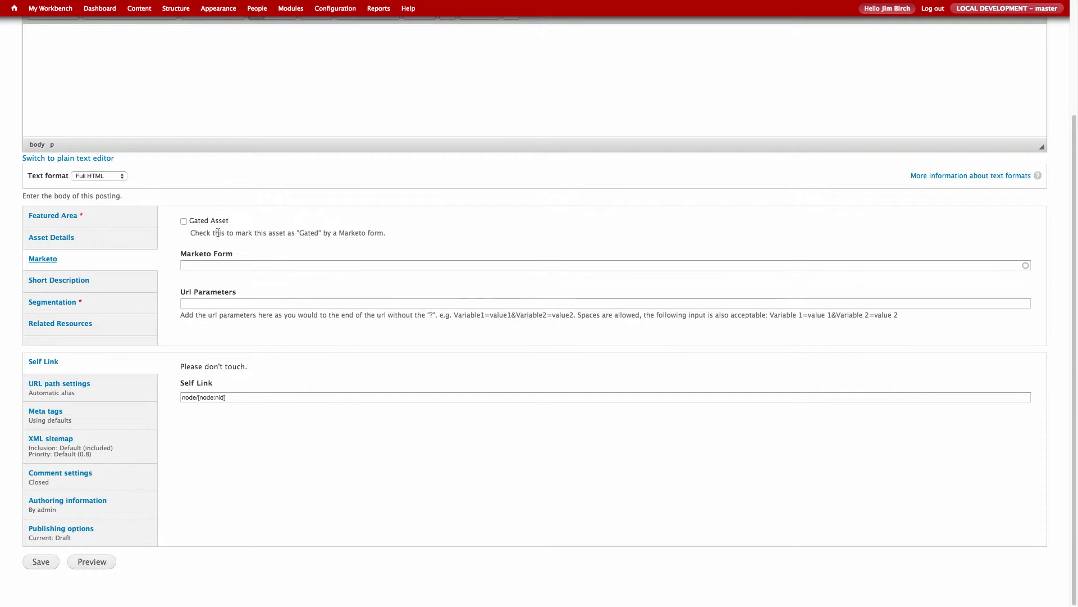
click(93, 279)
click(85, 312)
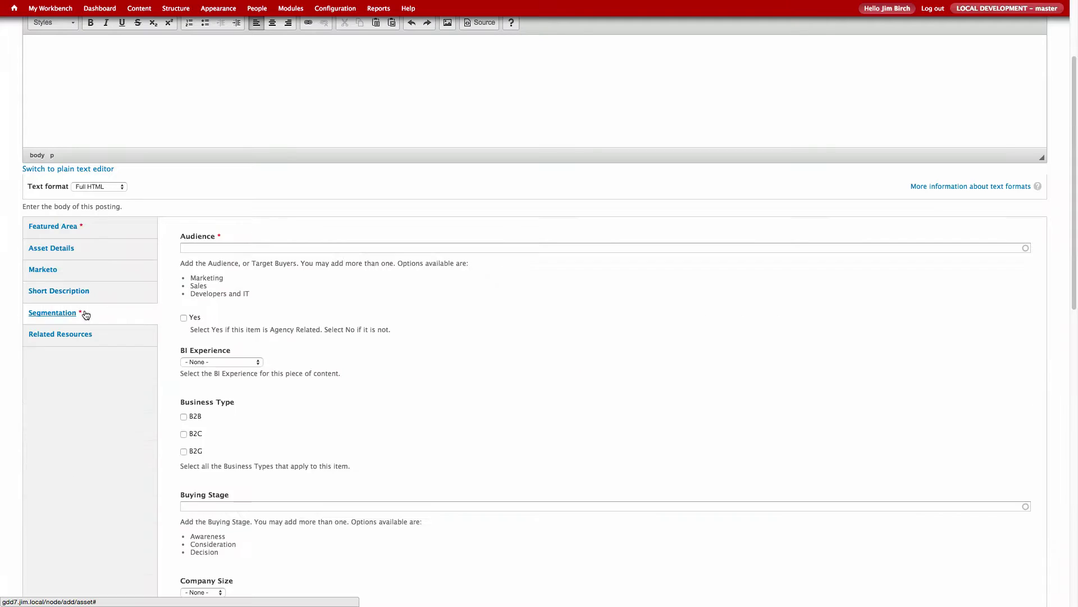
scroll(195, 305, down, 7)
scroll(195, 308, down, 3)
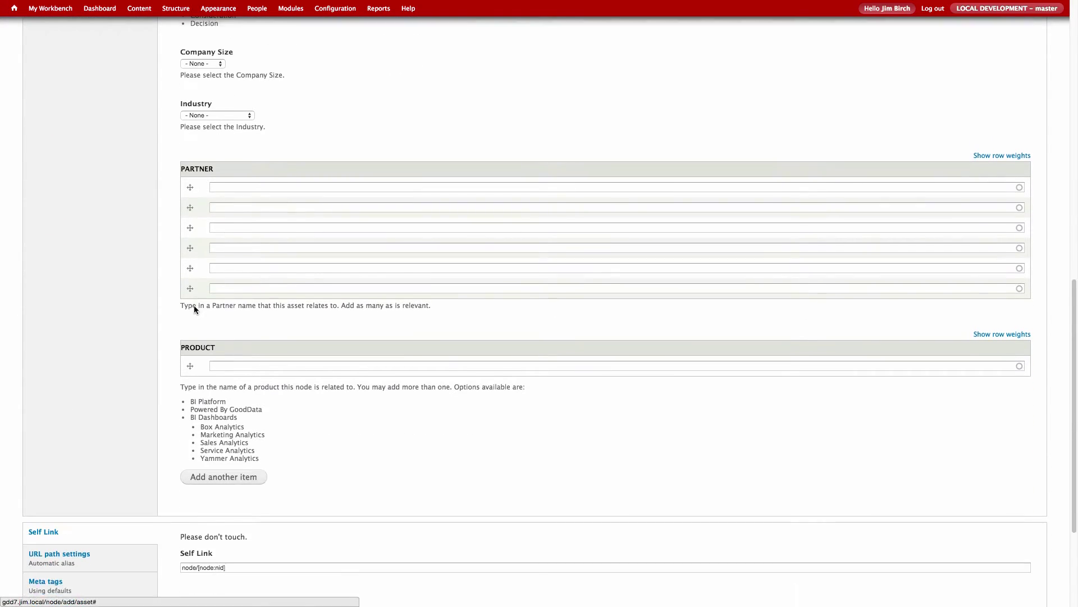
scroll(195, 308, up, 10)
click(112, 323)
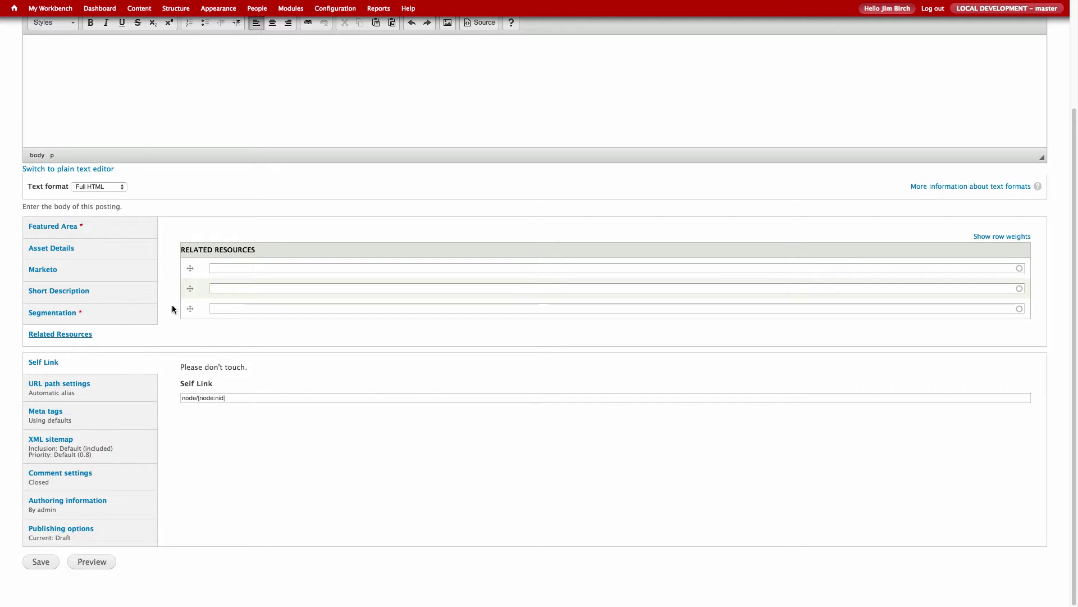
scroll(172, 304, up, 3)
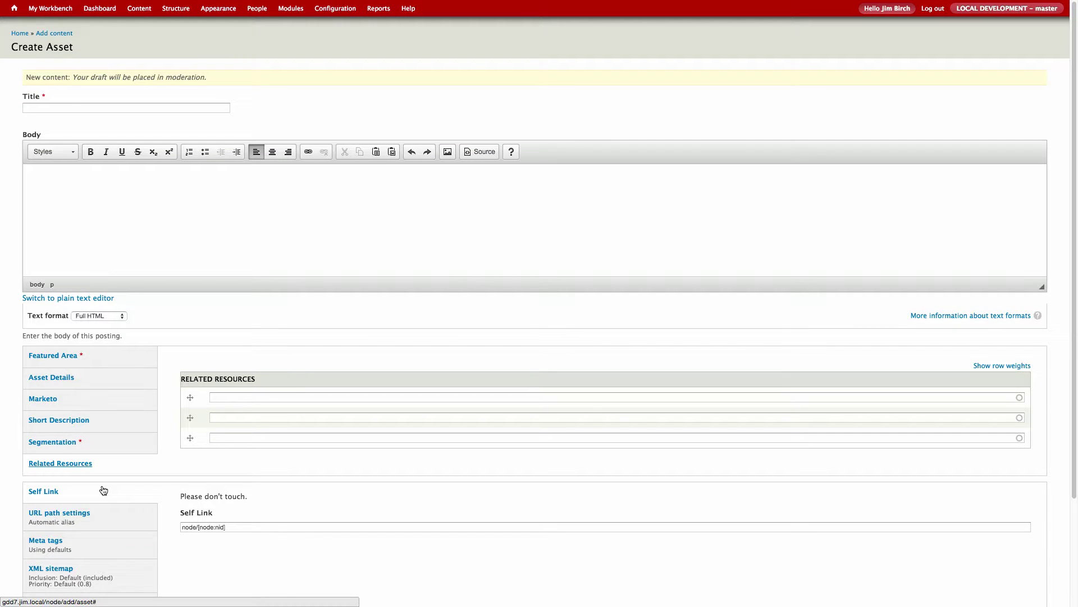
Step: Go back to the field list of the Blog Post content type to view its Images and Taxonomies groups
mouse_move(197, 2)
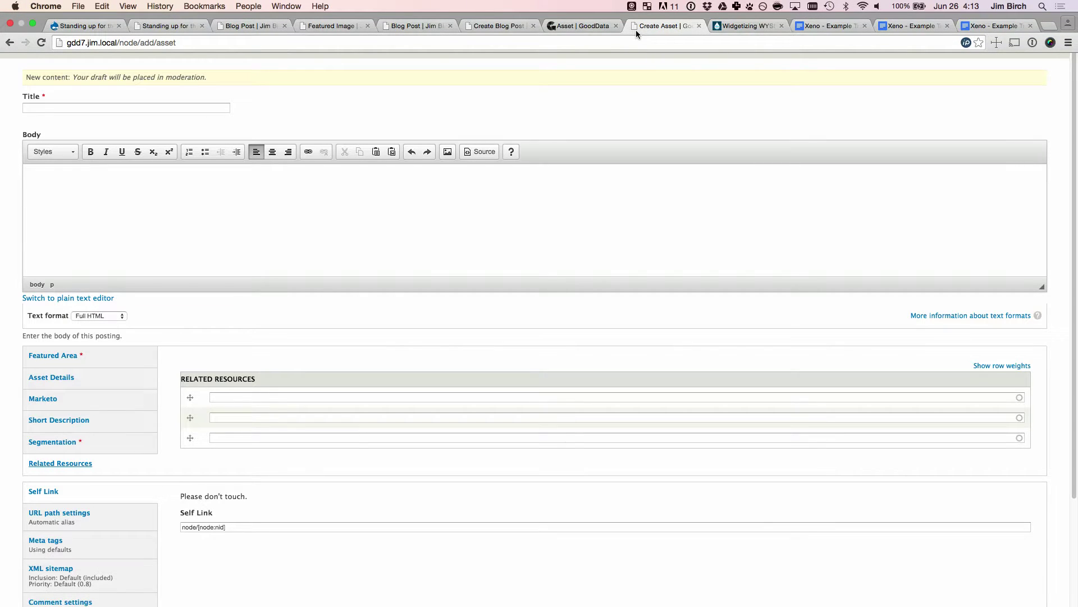
click(601, 25)
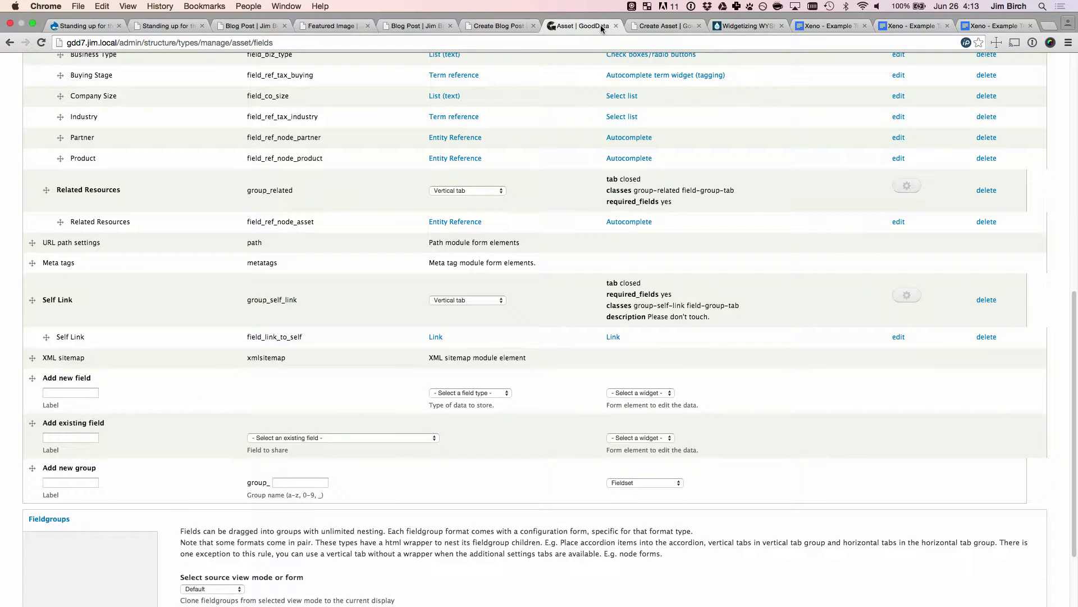
click(517, 25)
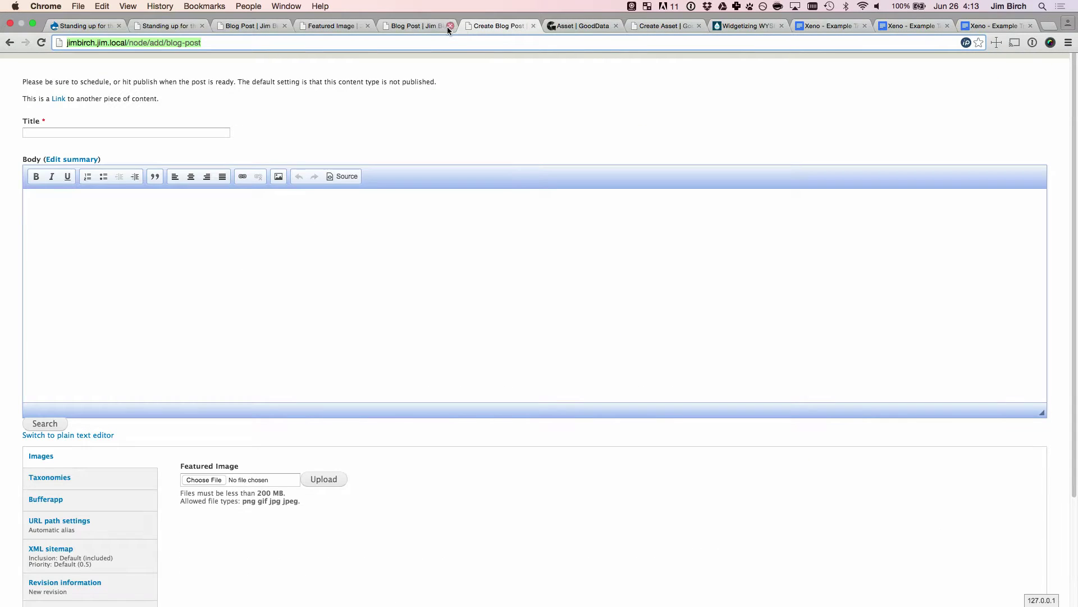
click(396, 27)
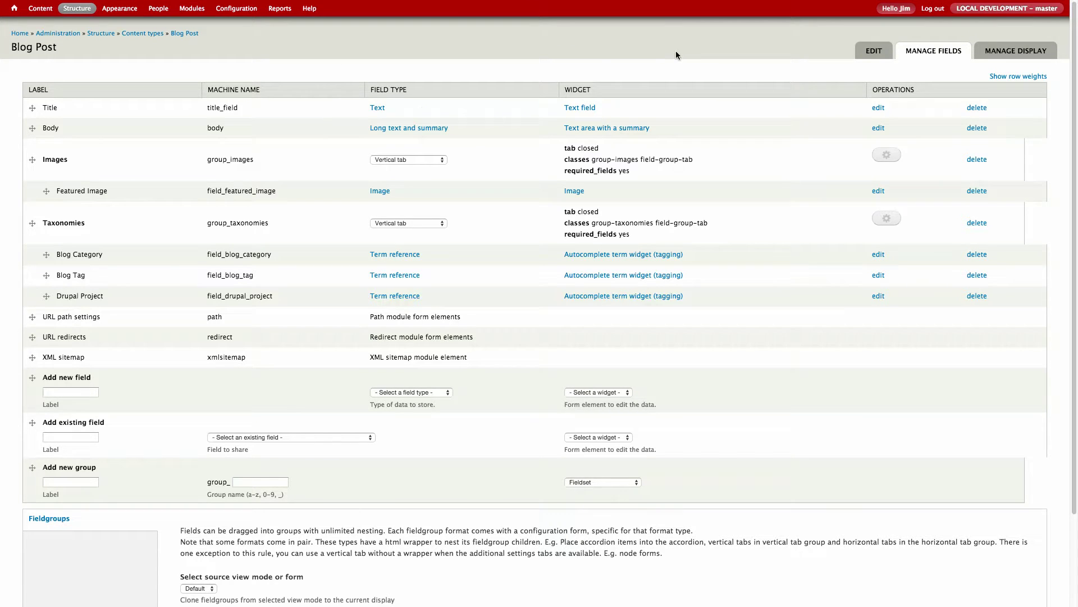
Step: Open the Asset content type's default display settings and inspect the Top Container and Top Left Section groups
mouse_move(416, 5)
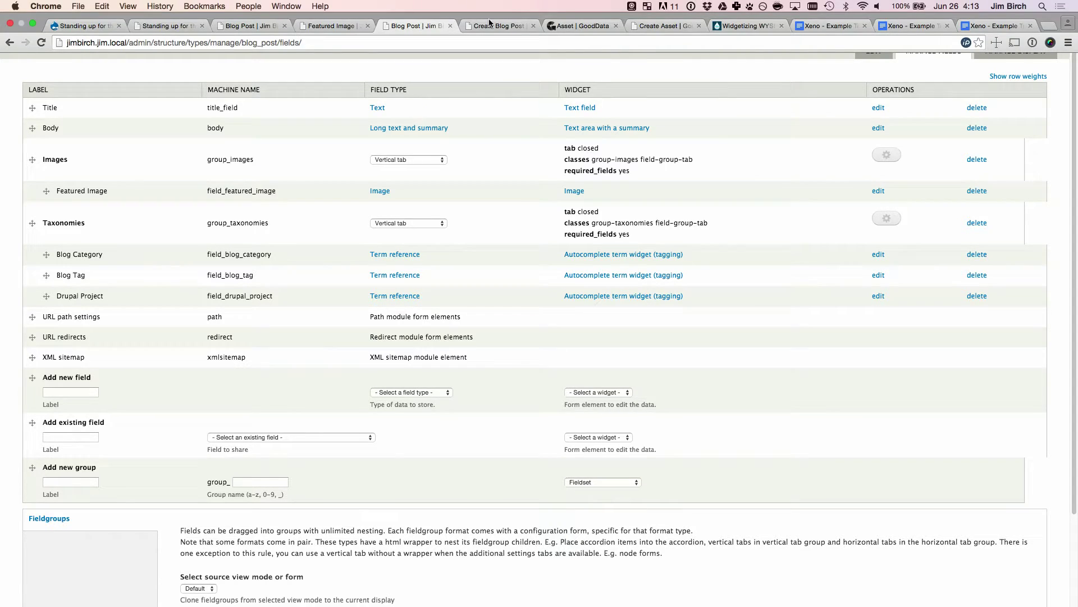
click(572, 27)
scroll(718, 51, up, 15)
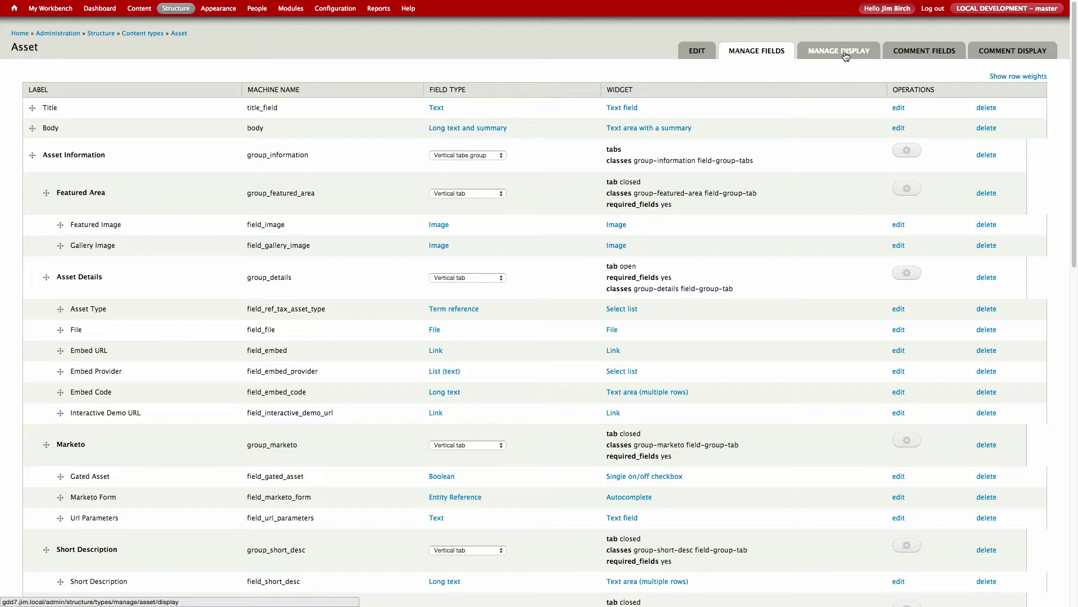
click(864, 57)
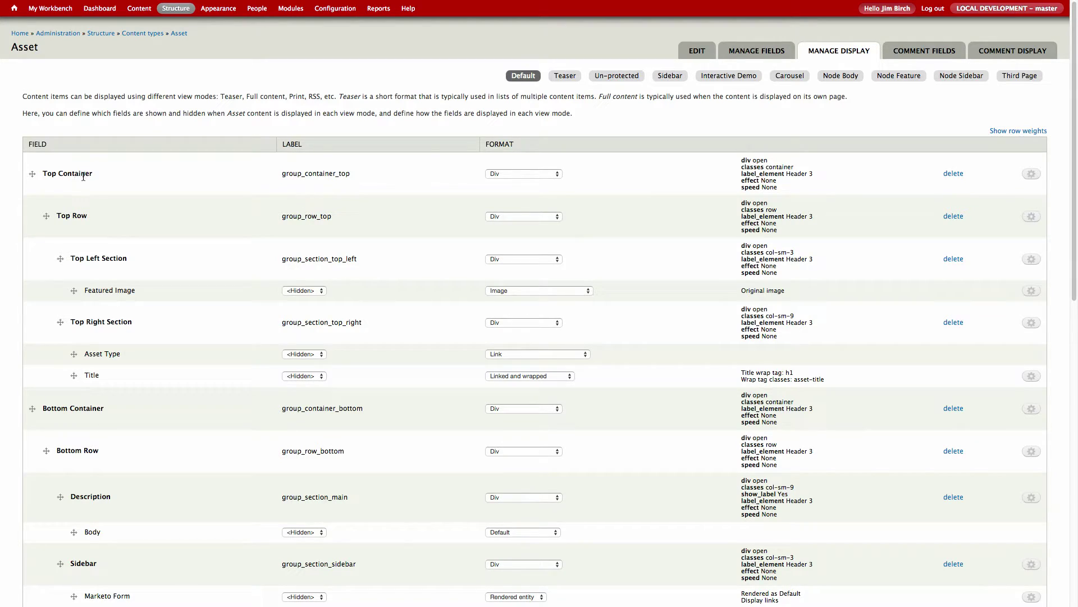
drag(83, 177, 43, 174)
click(103, 259)
Step: Switch back to the presentation and advance to the Field Group Types slide
click(150, 26)
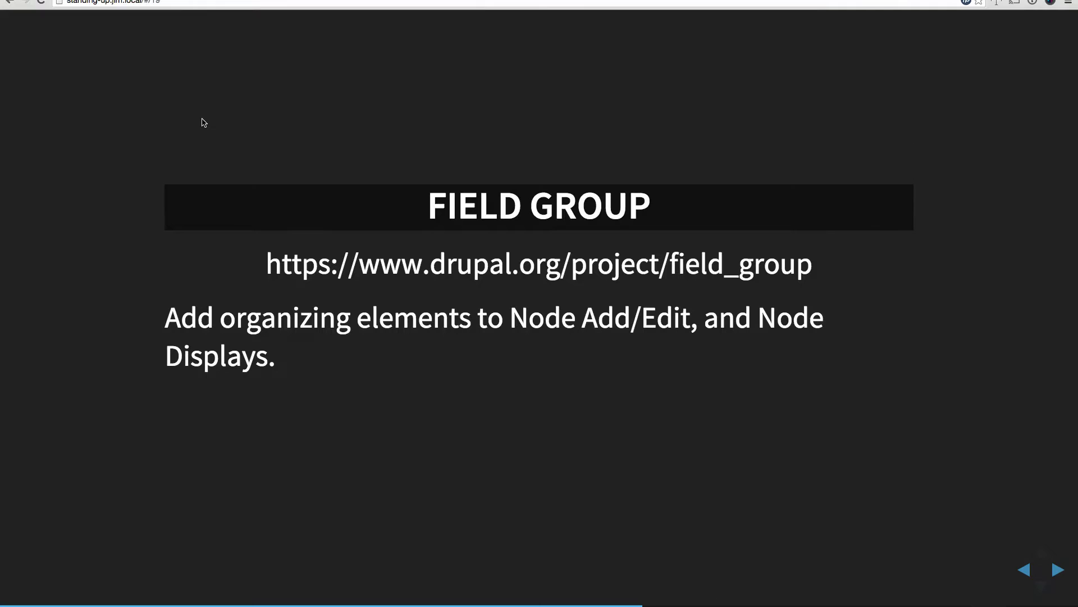
key(Right)
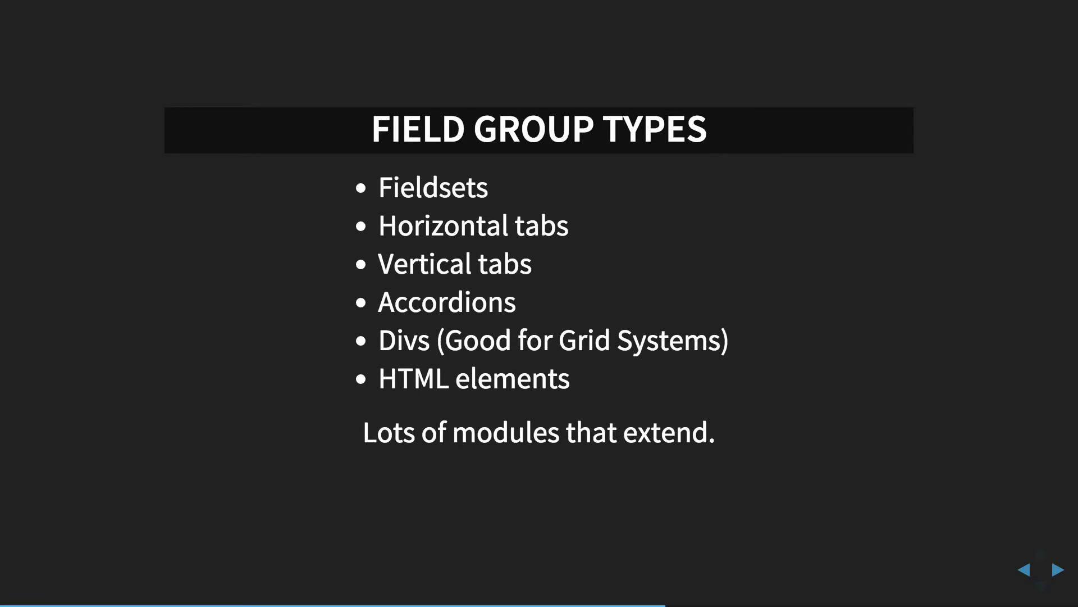